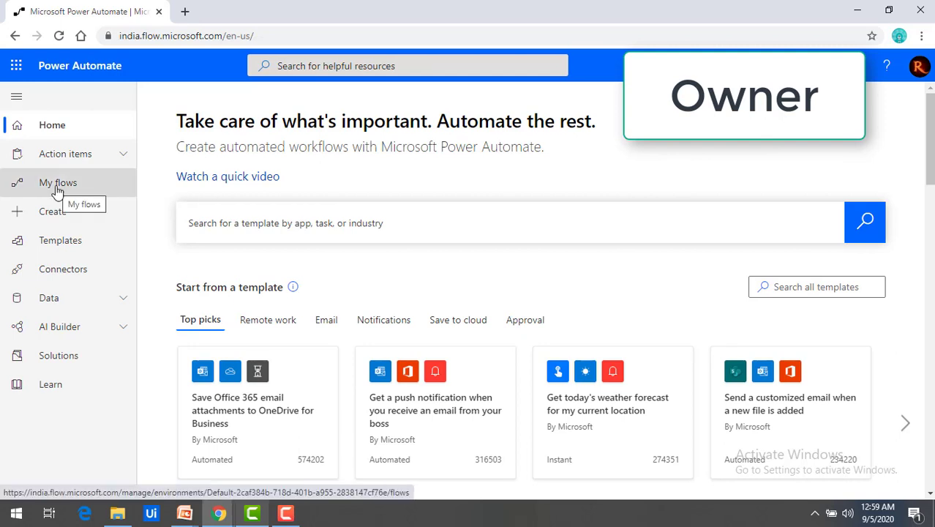
Step: Open the sharing settings of the last listed flow, When a new email arrives (V2) -> Add a row into a table
click(58, 188)
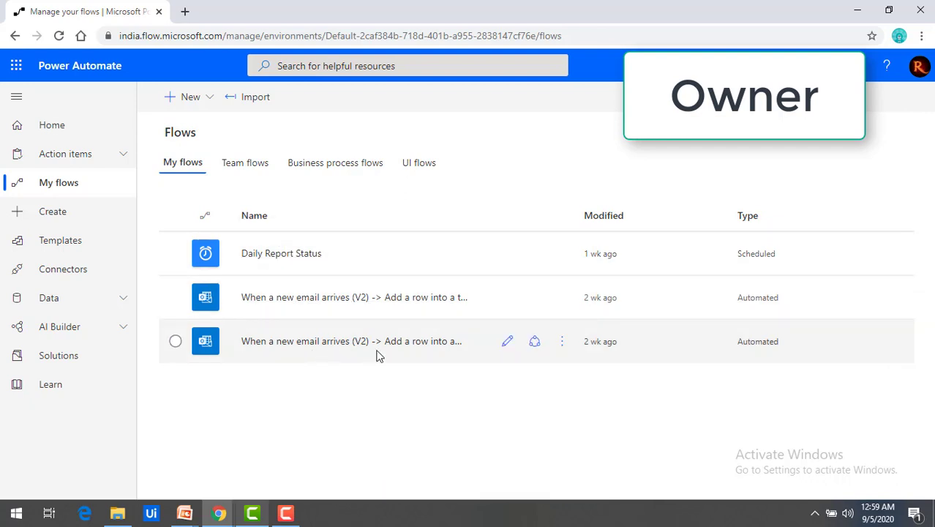
click(176, 343)
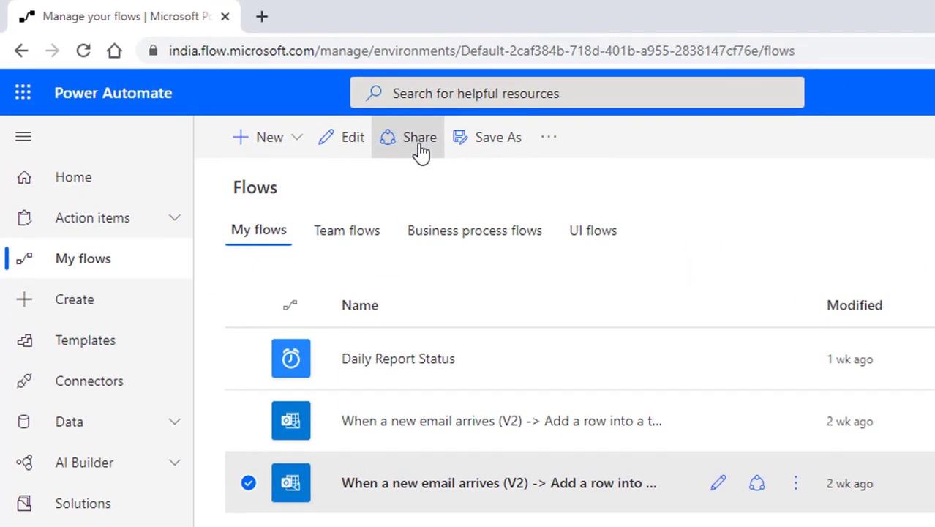
click(421, 146)
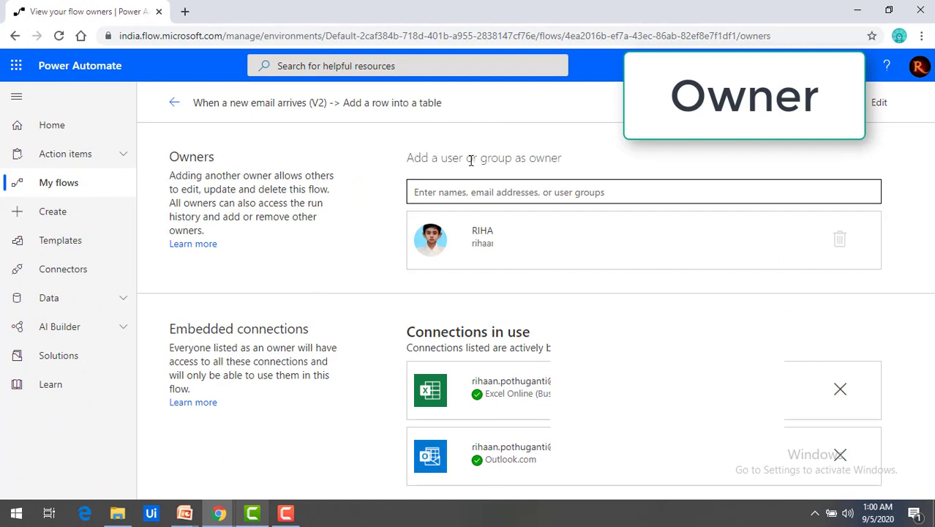
drag(521, 157, 644, 154)
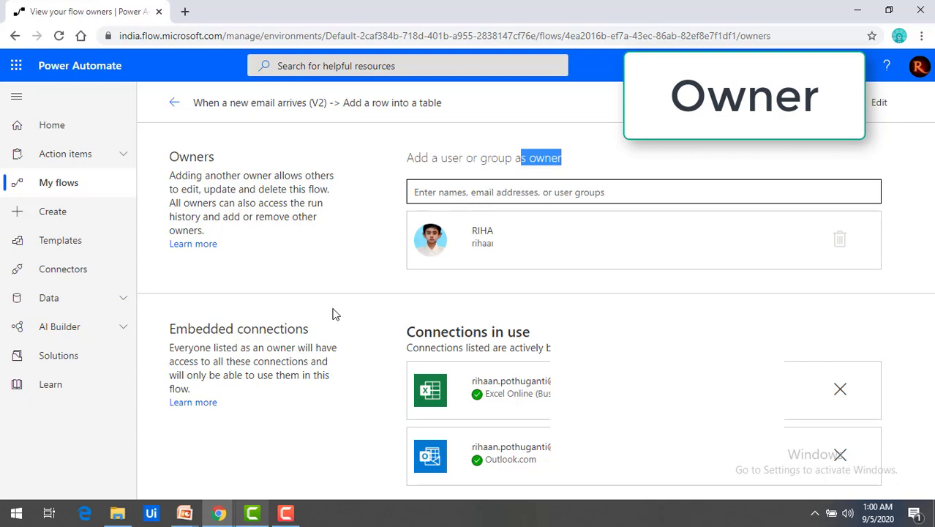
Step: Search for the team member by first name and choose the matching person as an additional owner of the flow
click(462, 192)
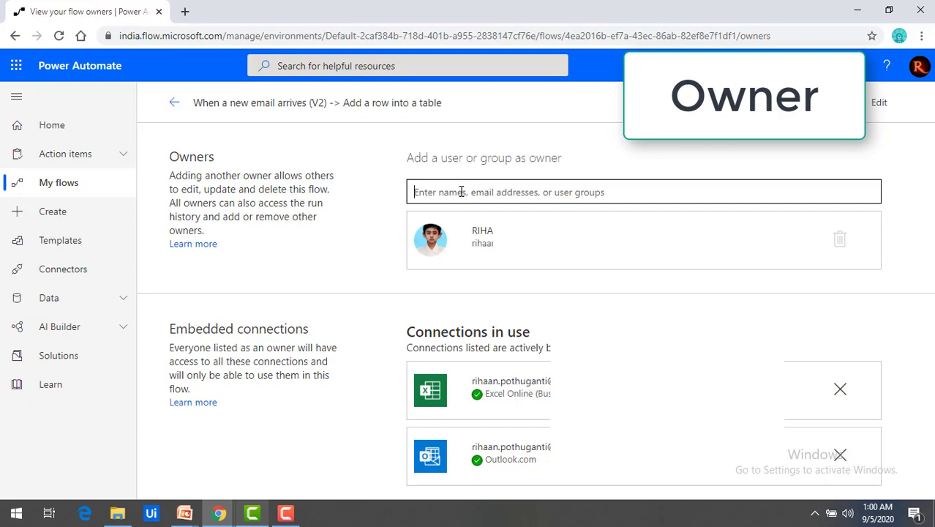
text(rida)
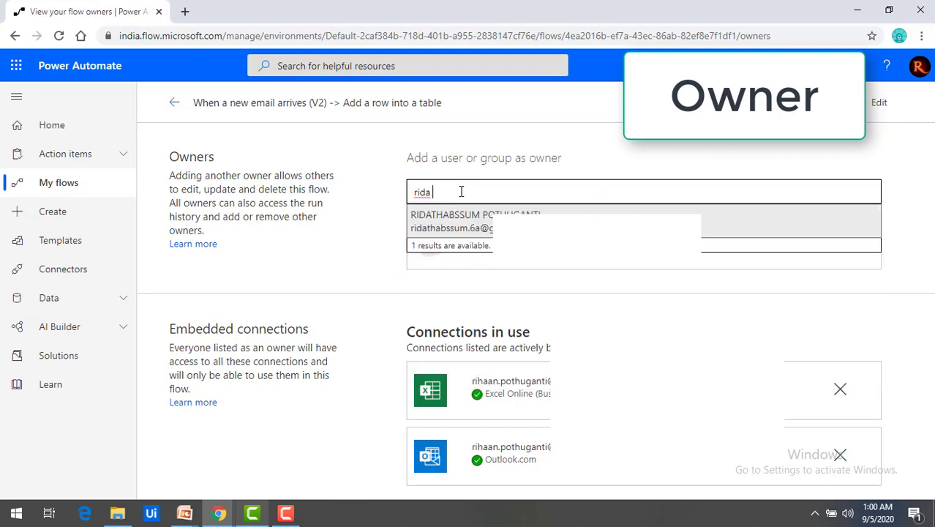
text( po)
key(BackSpace)
key(BackSpace)
key(BackSpace)
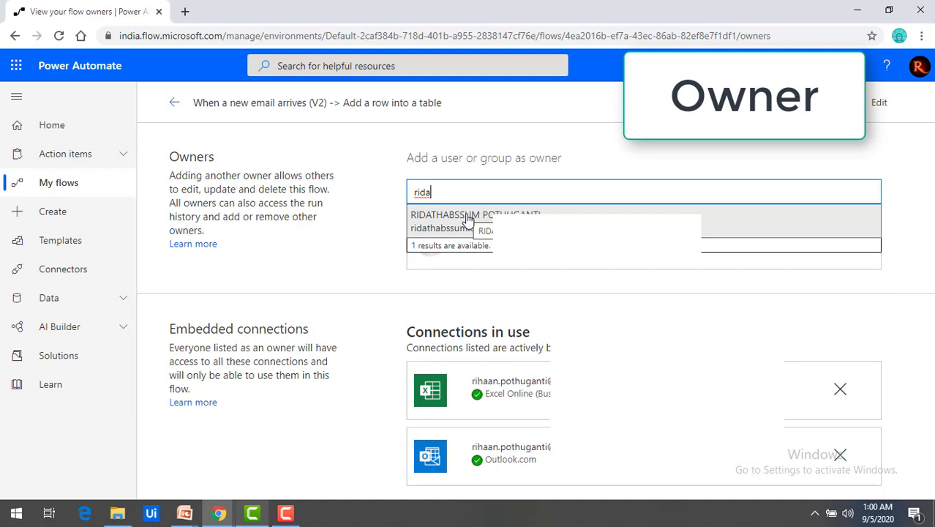
click(468, 219)
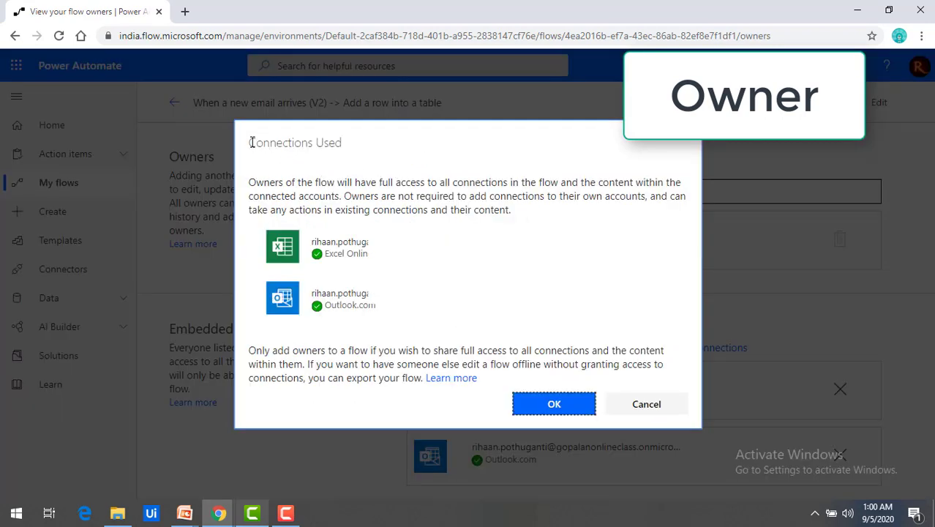
Step: Read the Connections Used notice about owner access and accept it to share the flow
drag(251, 142, 345, 147)
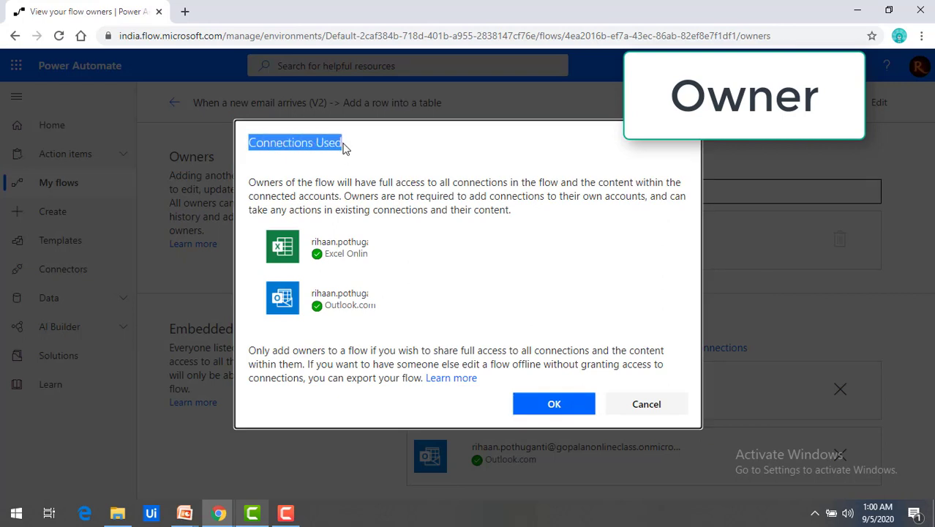
drag(250, 182, 505, 185)
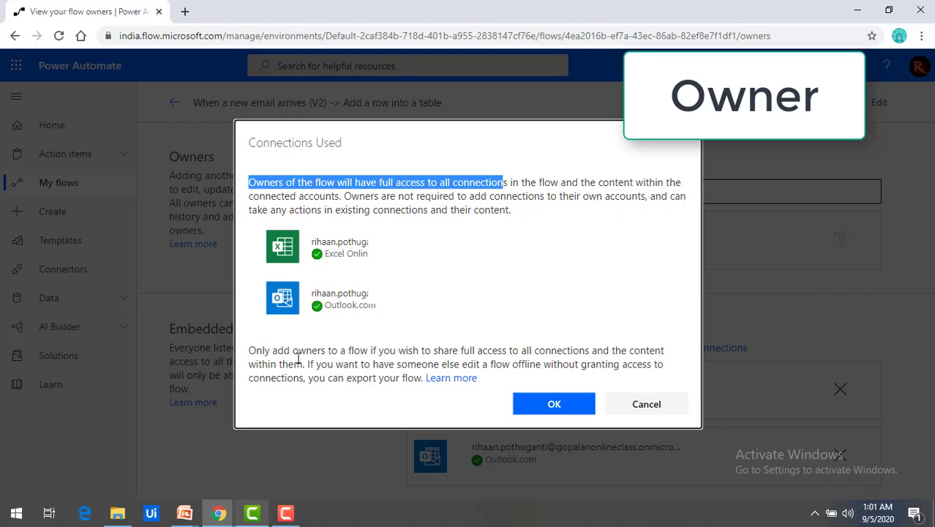
drag(277, 354, 551, 359)
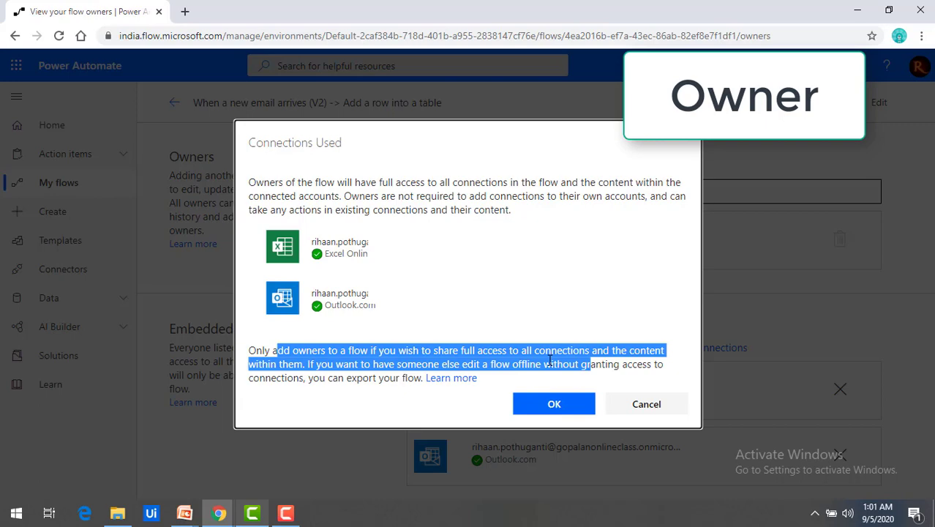
click(463, 333)
click(554, 404)
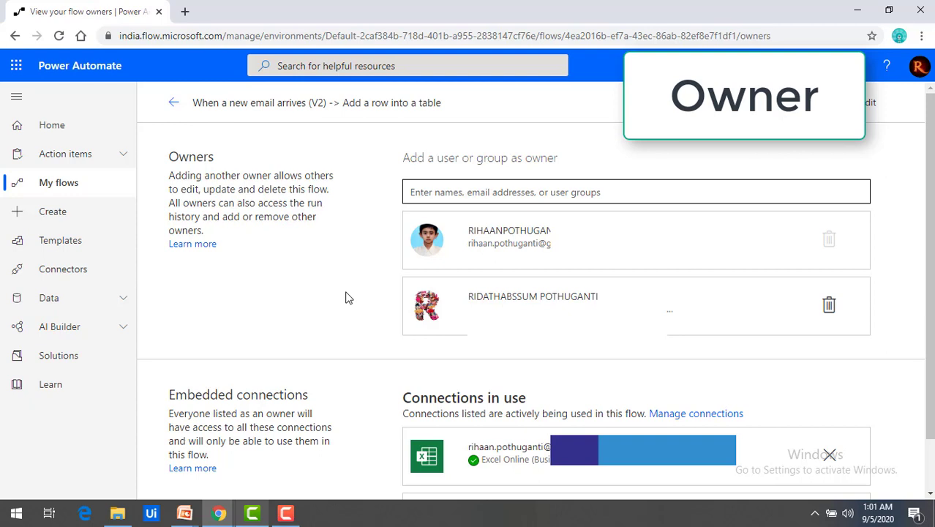
Step: Review the shared flow's connections in use, then compare the personal flows list with the team flows list
scroll(347, 295, down, 1)
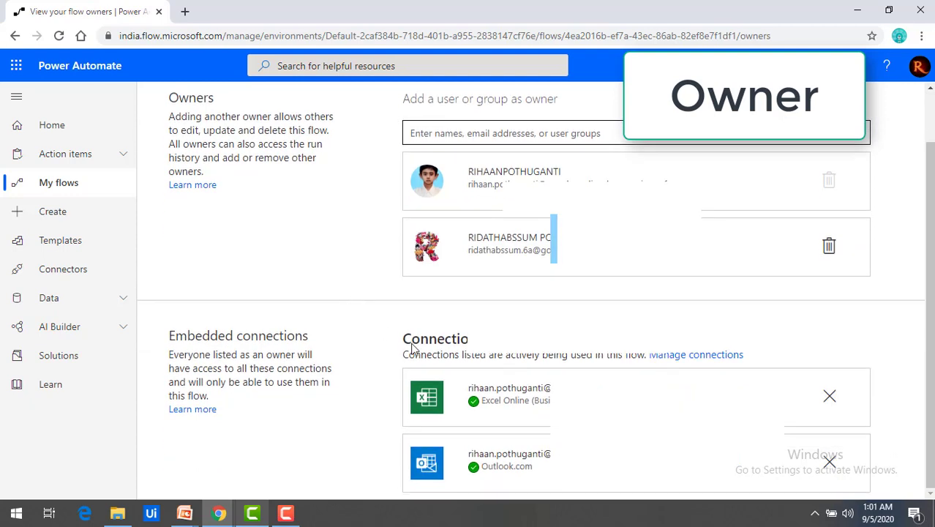
drag(396, 343, 498, 341)
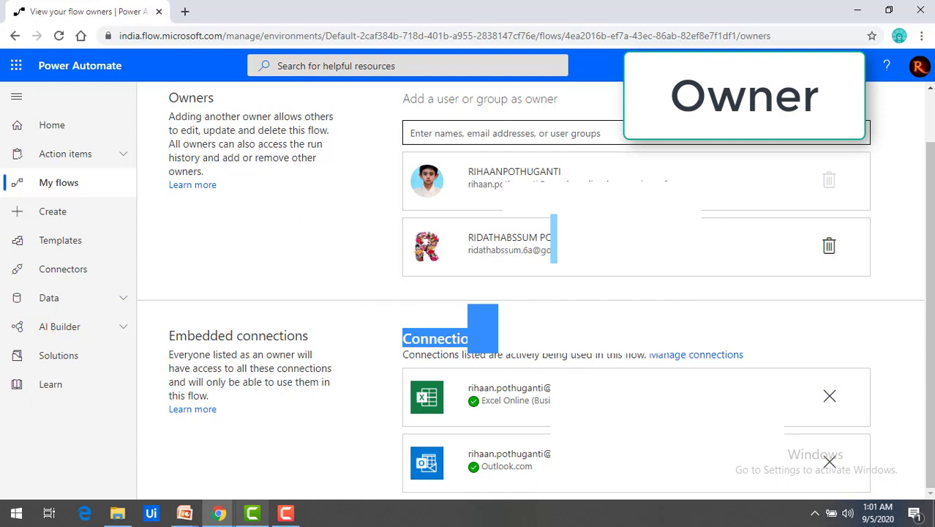
click(41, 189)
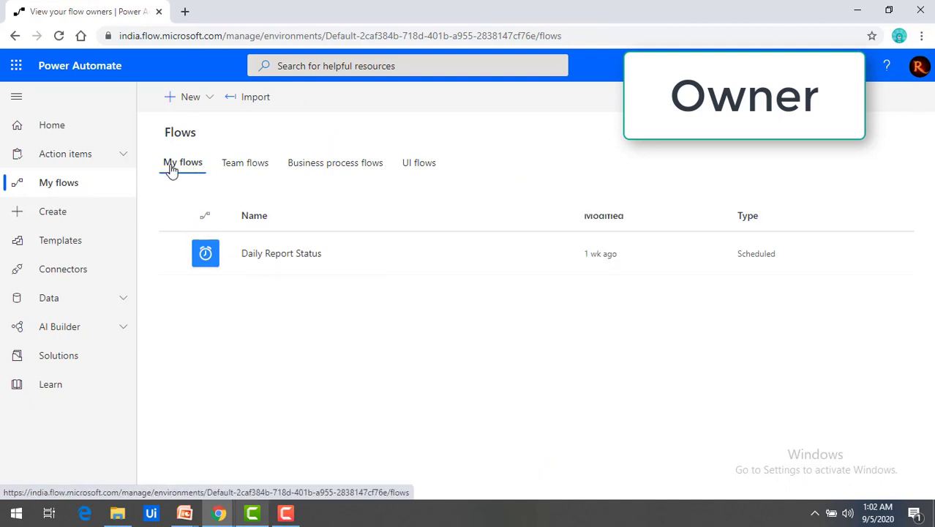
mouse_move(245, 268)
click(255, 168)
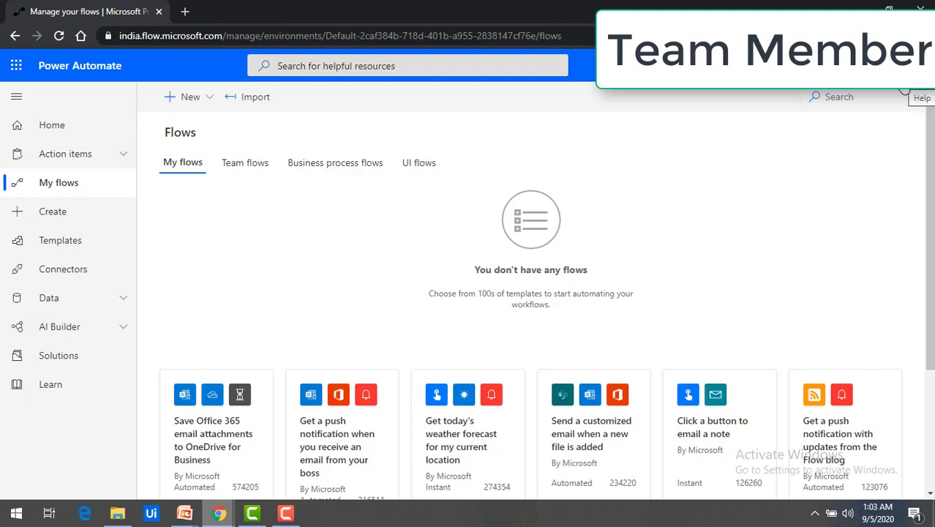
Step: In the team member's account, refresh the flows page and open Leave Approval Flow from the team flows for editing
key(F5)
click(241, 168)
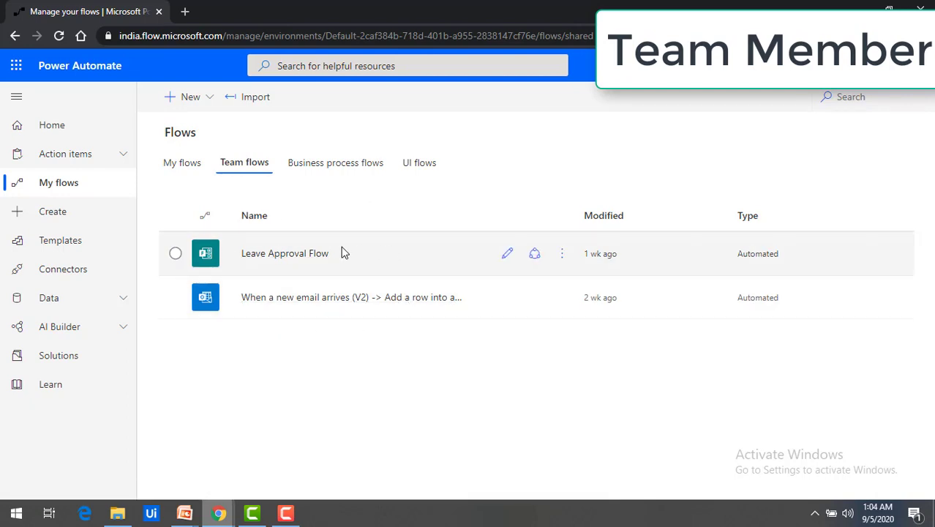
click(510, 260)
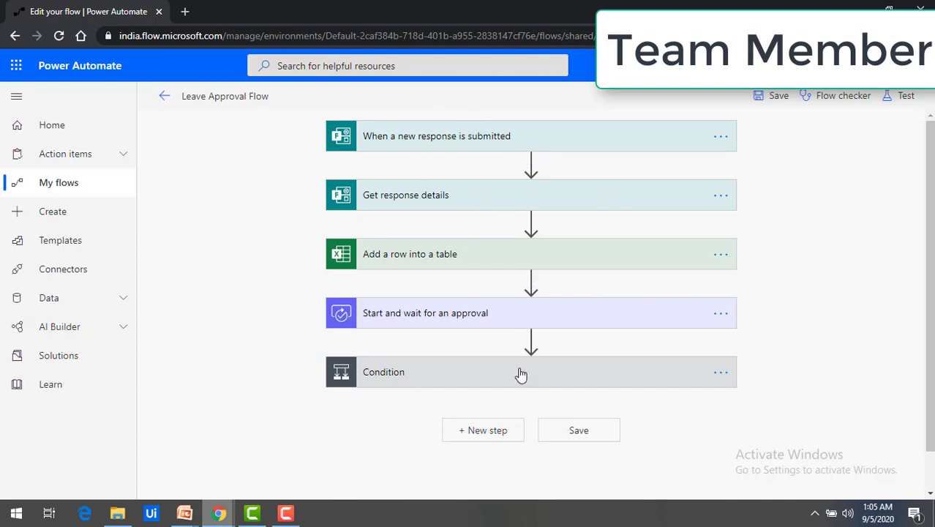
click(532, 341)
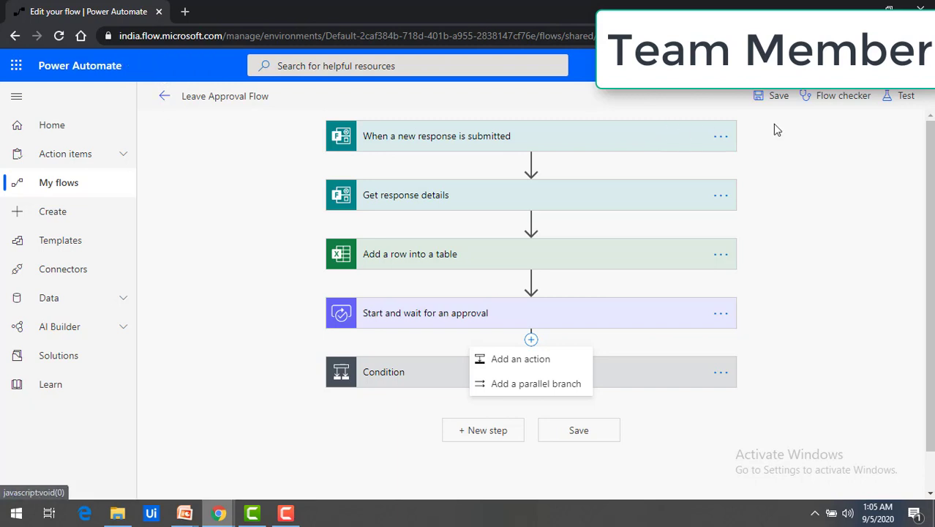
Step: Test Leave Approval Flow with the option "I'll perform the trigger action"
click(900, 100)
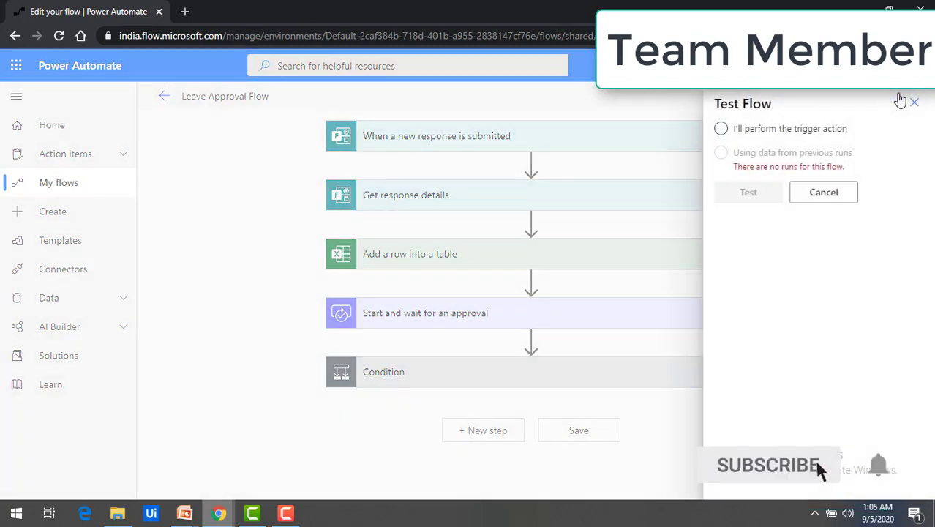
click(721, 129)
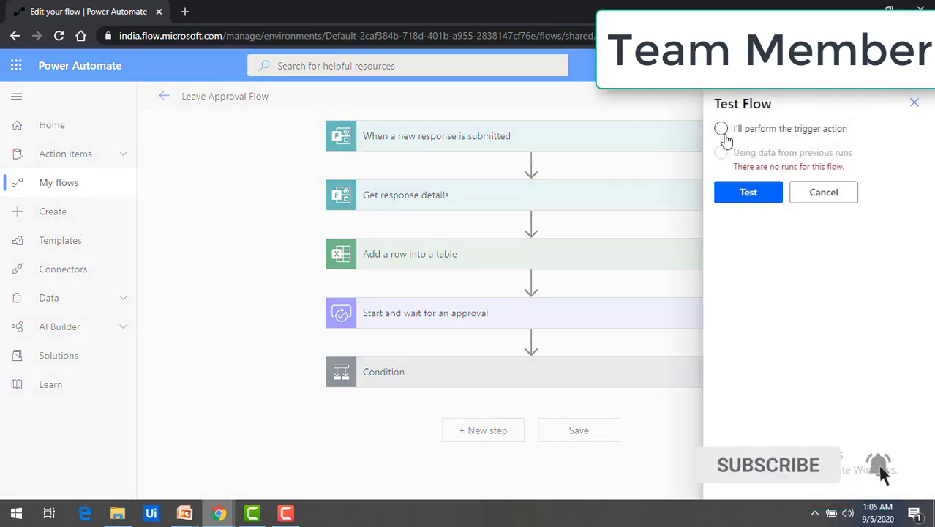
click(749, 193)
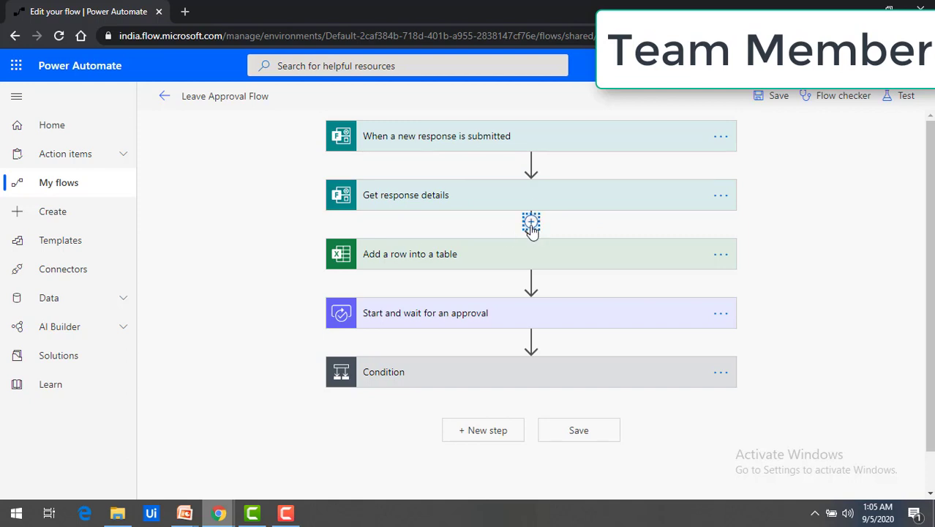
Step: Insert an Excel Online (Business) "Delete a row" action between Get response details and Add a row into a table
click(532, 222)
click(532, 243)
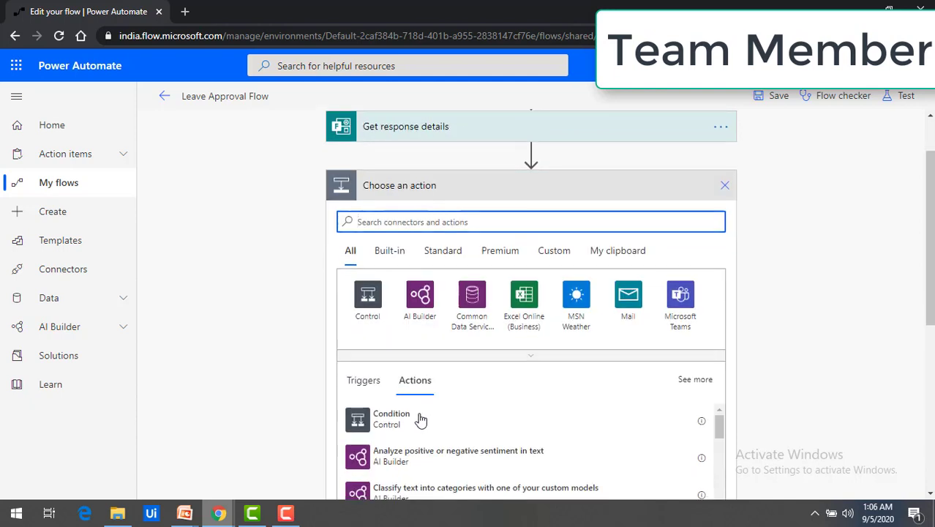
click(524, 297)
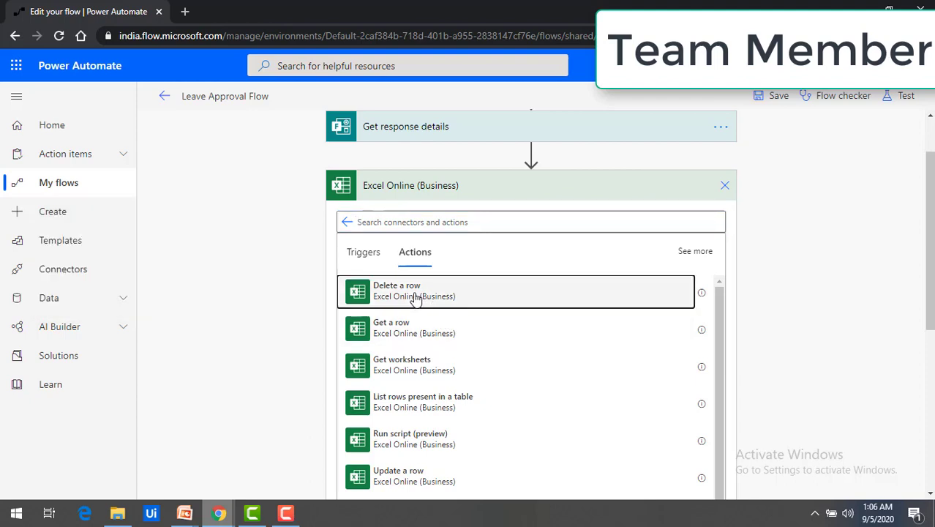
click(415, 293)
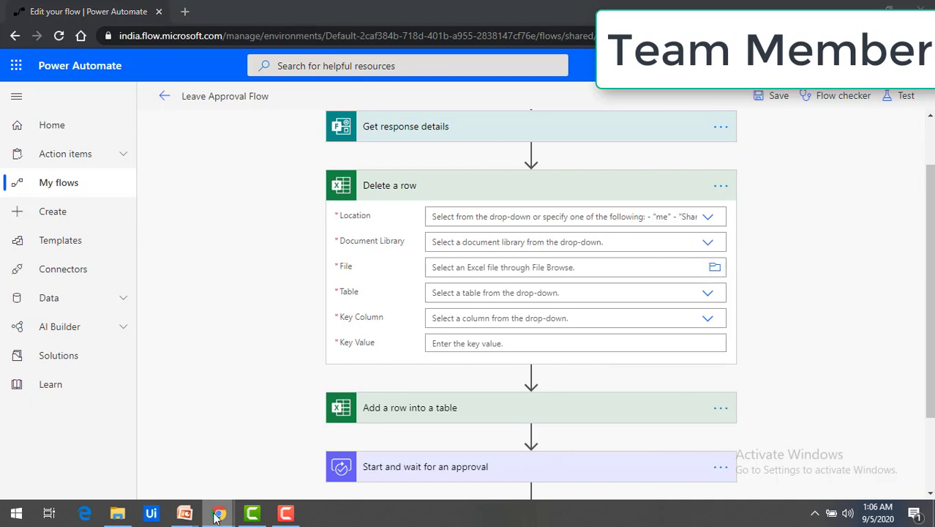
Step: Switch back to the owner's browser window and open the details of the team flow Data to Excel
mouse_move(218, 516)
click(152, 460)
click(67, 189)
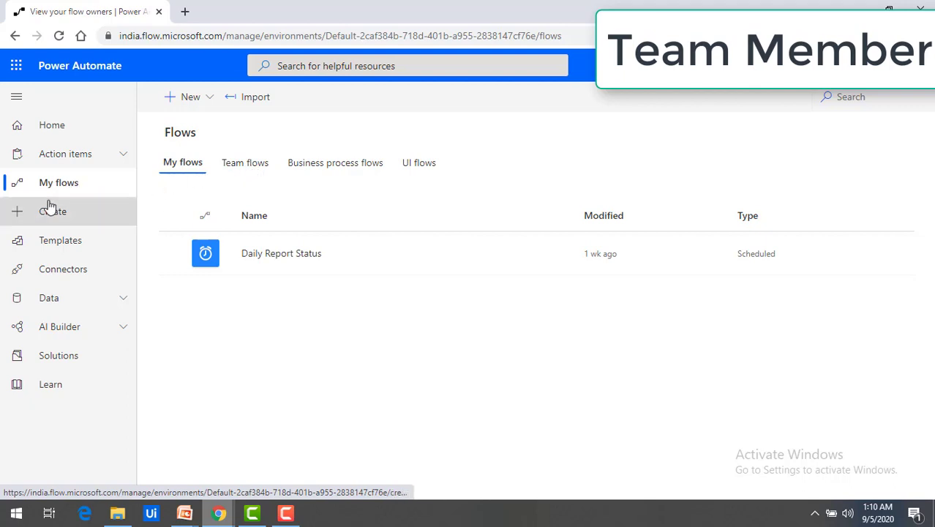
click(253, 171)
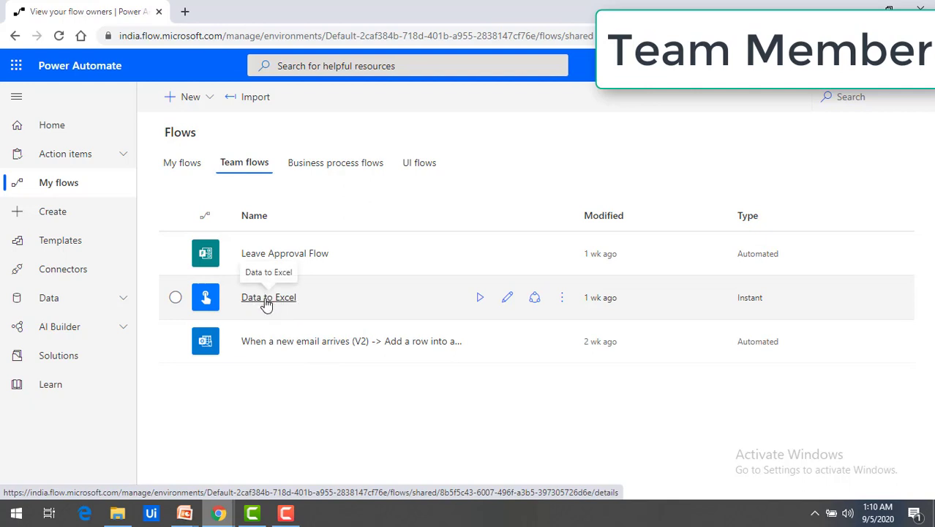
click(266, 304)
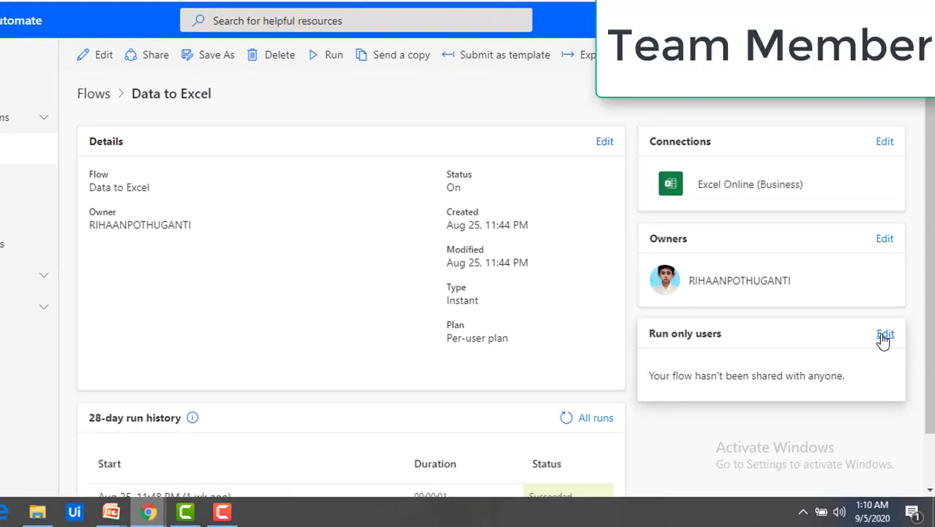
Step: Edit the run-only users of Data to Excel and invite the team member by name
click(864, 256)
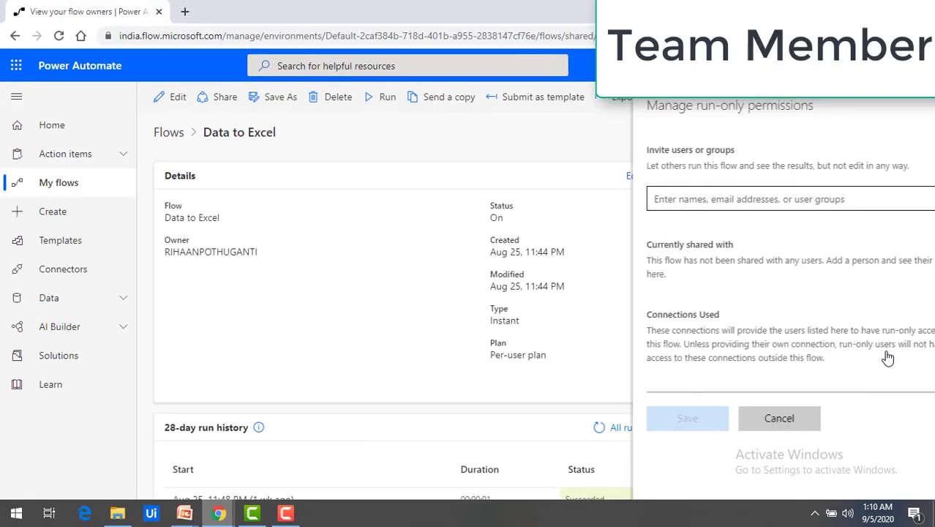
click(707, 202)
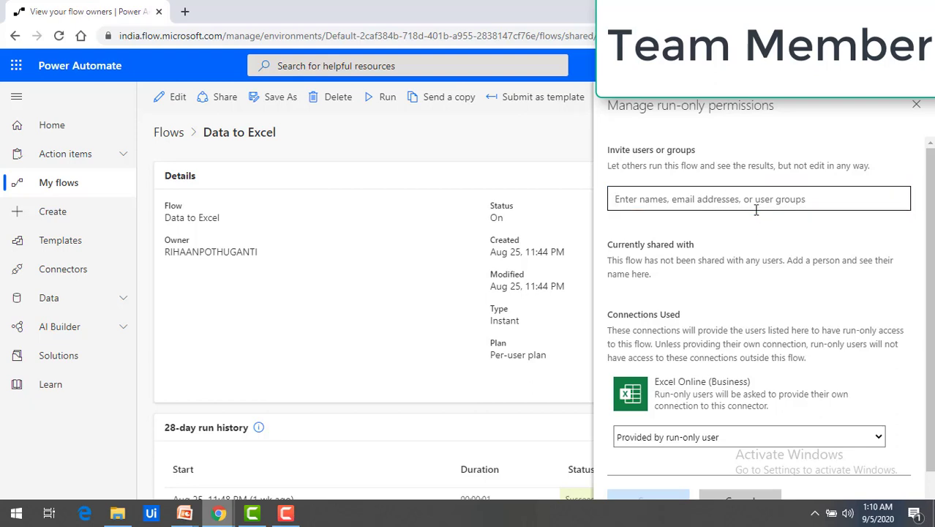
text(rida)
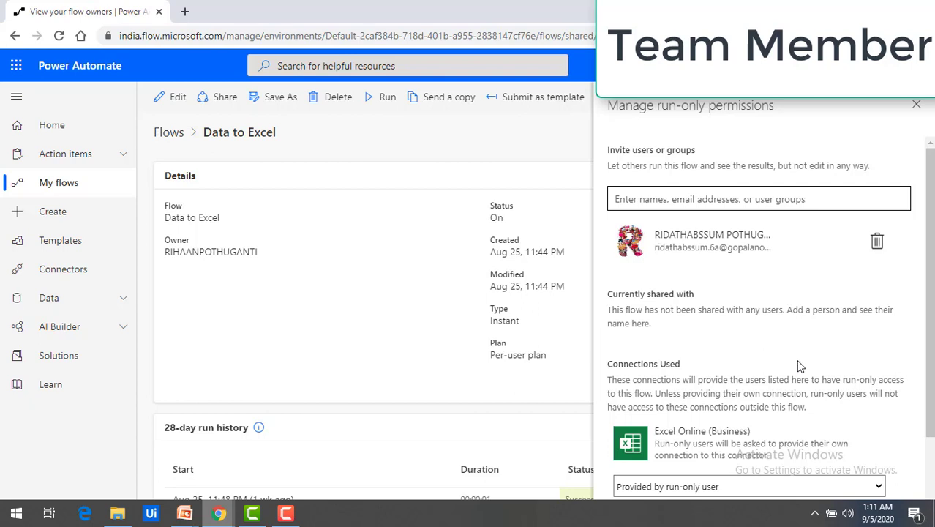
Step: Set the Excel Online (Business) connection to "Provided by run-only user" and save the run-only permissions
scroll(800, 366, down, 2)
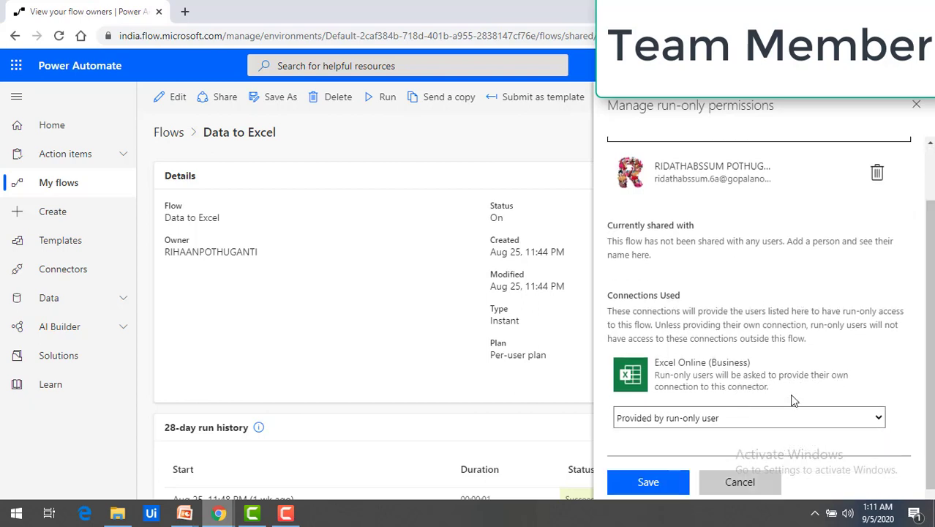
click(668, 404)
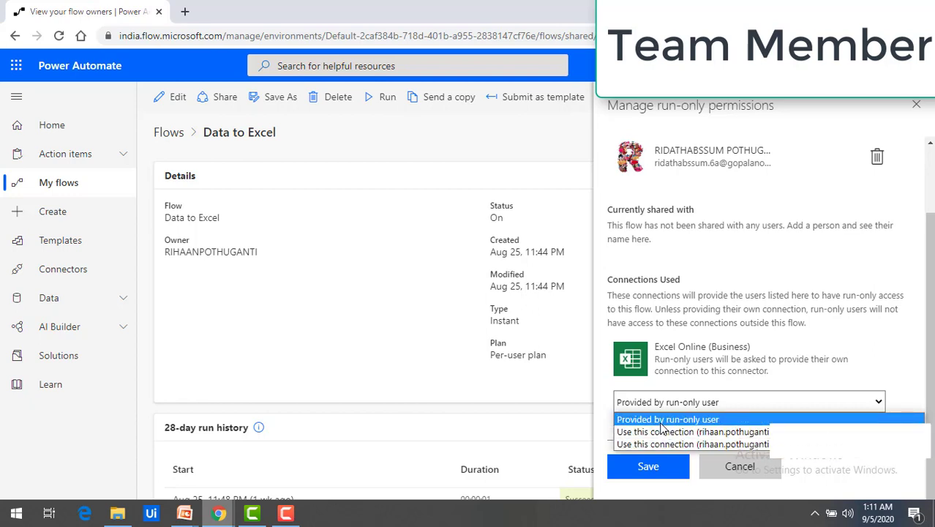
click(662, 421)
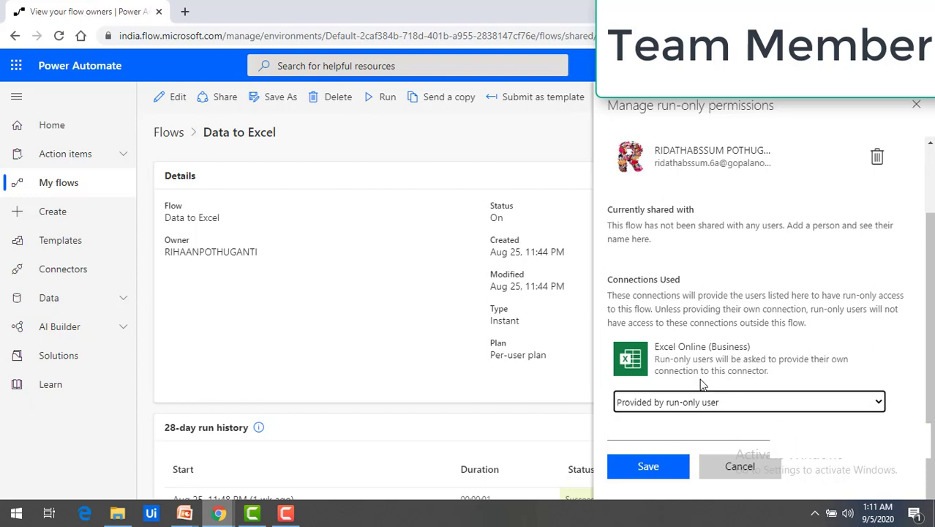
scroll(727, 372, up, 2)
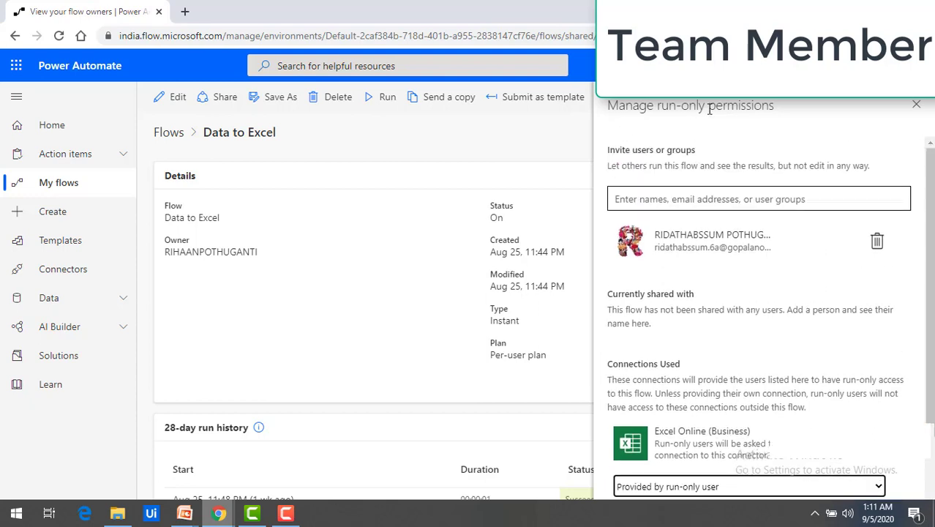
scroll(759, 348, down, 2)
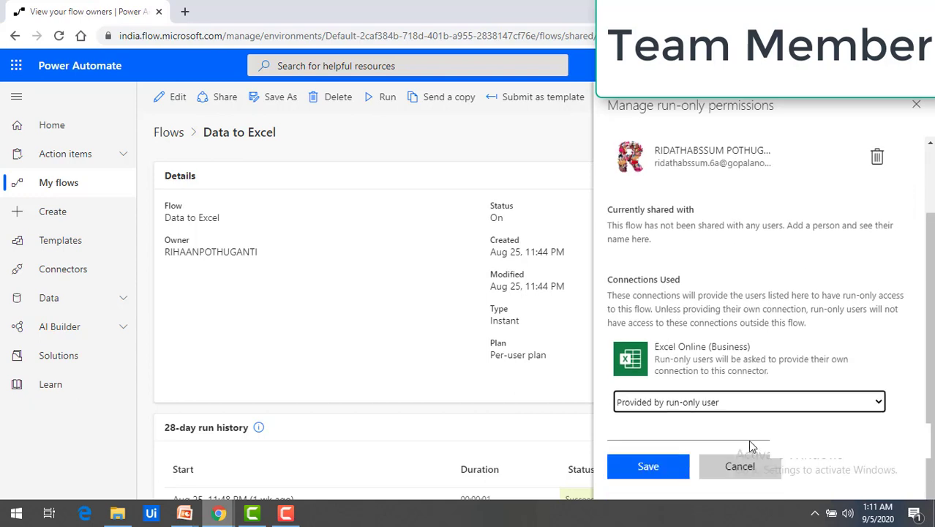
click(651, 472)
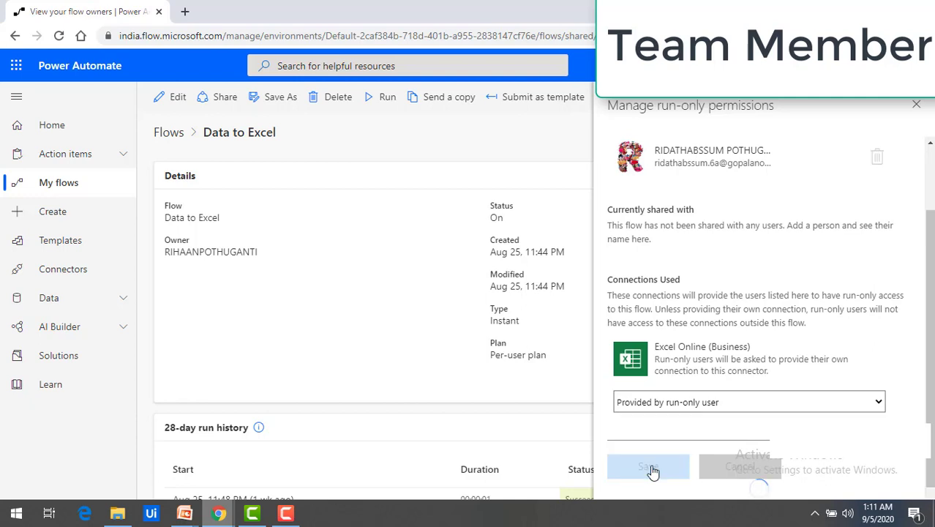